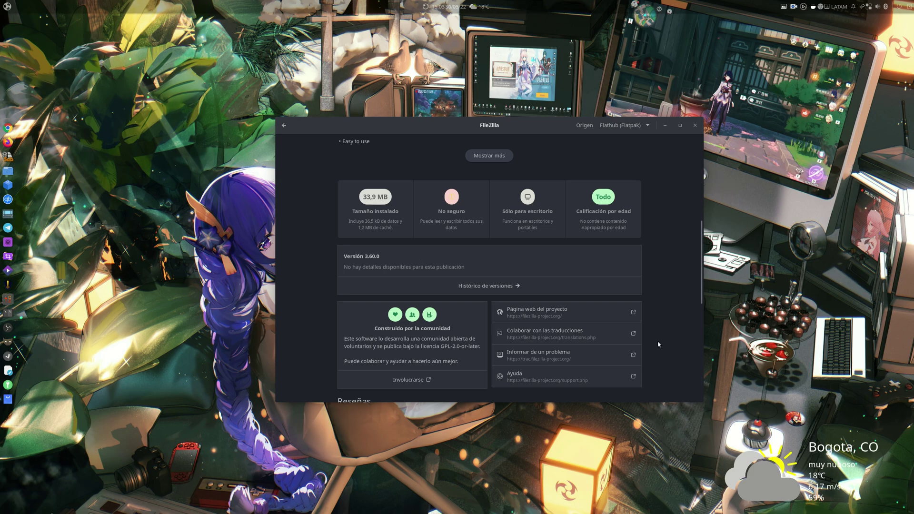
- Switch the FileZilla package source to Ubuntu (deb) and review the details and version of that package
scroll(659, 344, "up", 10)
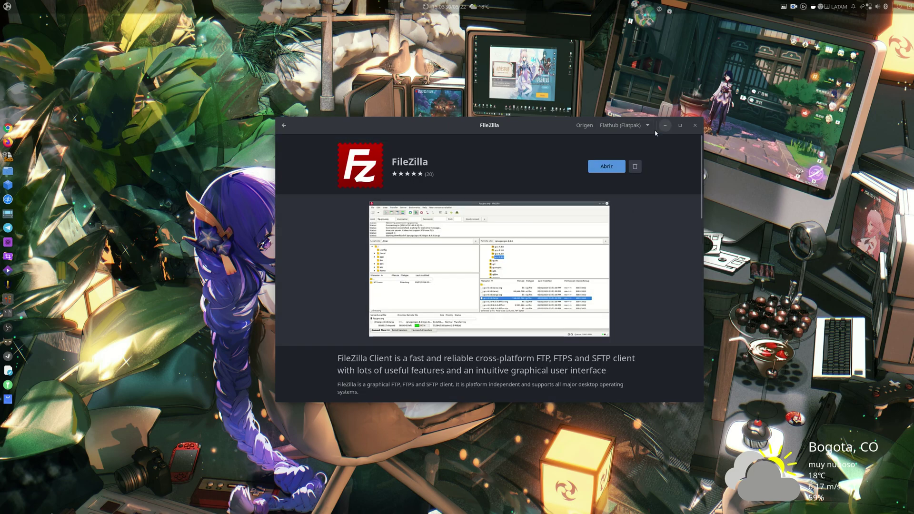
left_click(634, 126)
left_click(609, 198)
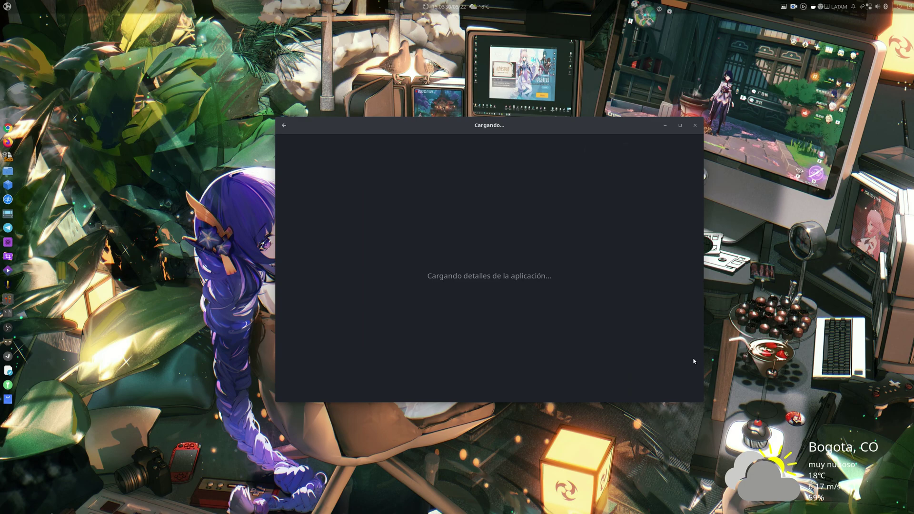
scroll(365, 250, "down", 5)
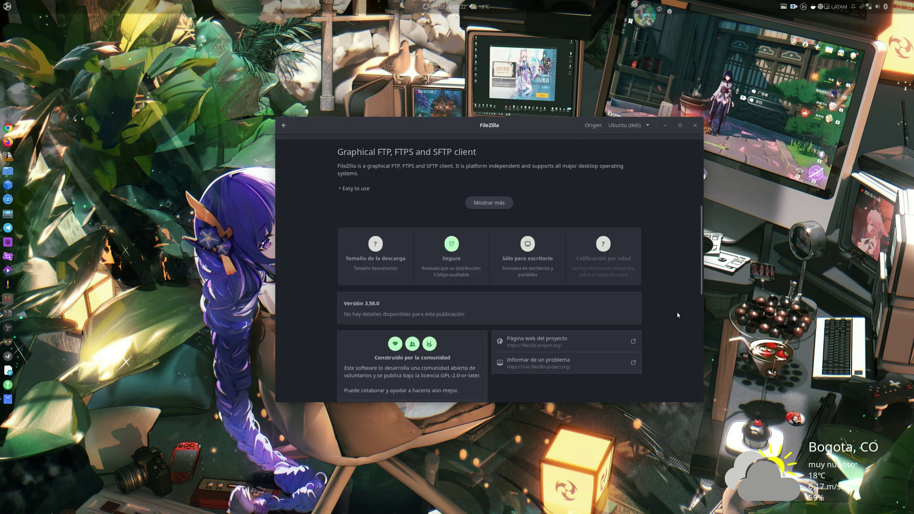
scroll(679, 315, "up", 5)
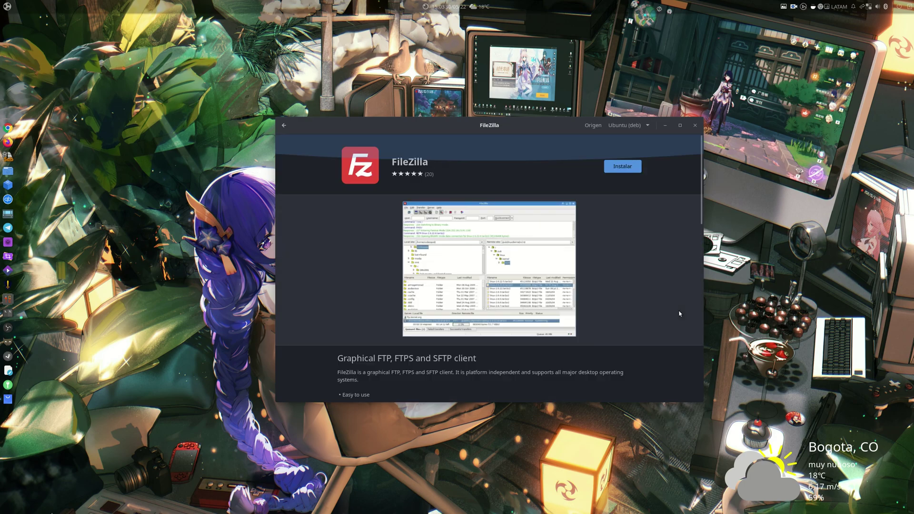
- Set the FileZilla package source back to Flathub (Flatpak) and close the software manager
left_click(649, 125)
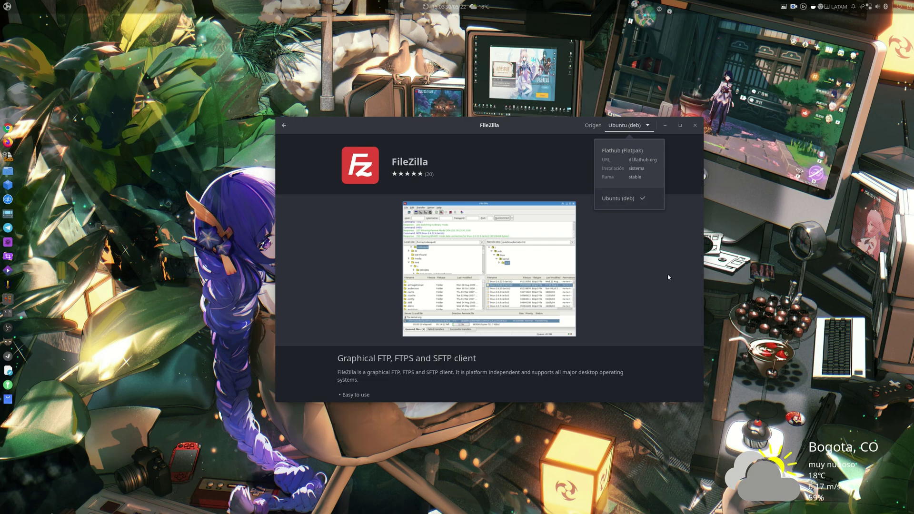
left_click(623, 155)
left_click(598, 164)
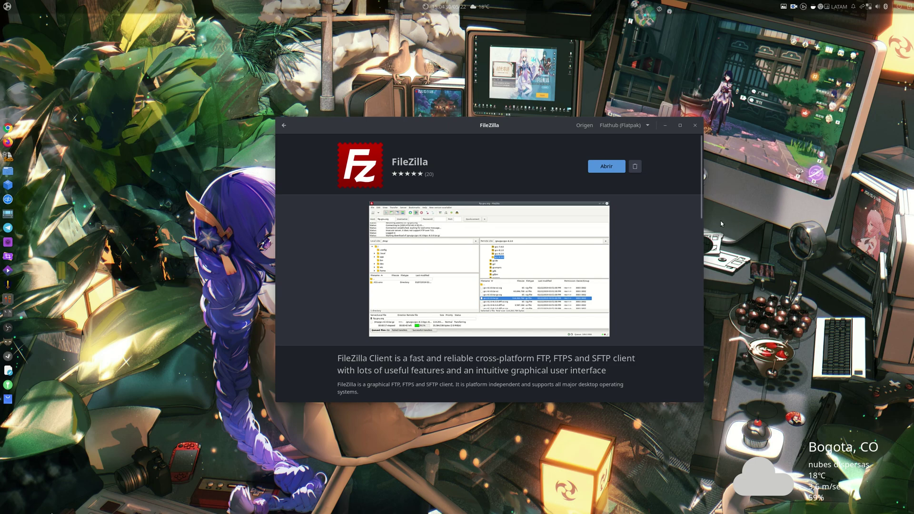
left_click(695, 126)
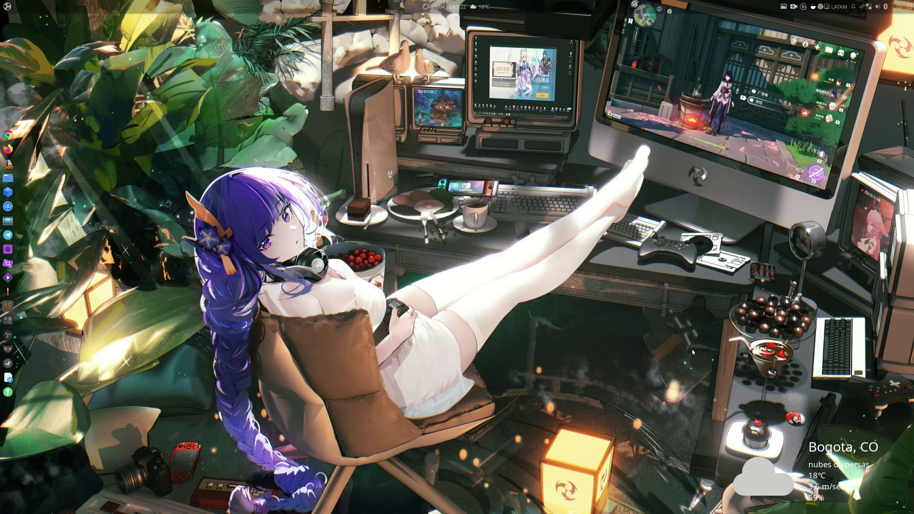
- Find FileZilla in the application launcher with the search "filezi", launch it and widen its window slightly
key("super")
type("filezi")
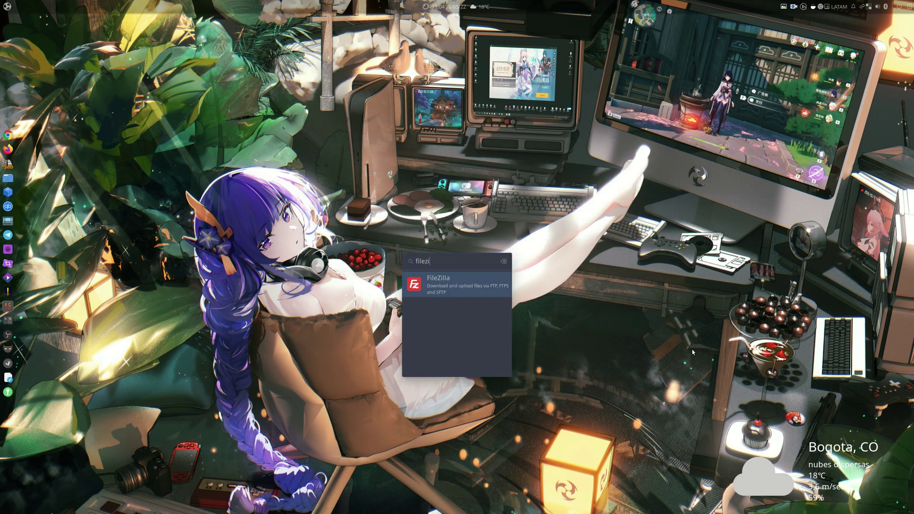
left_click(479, 282)
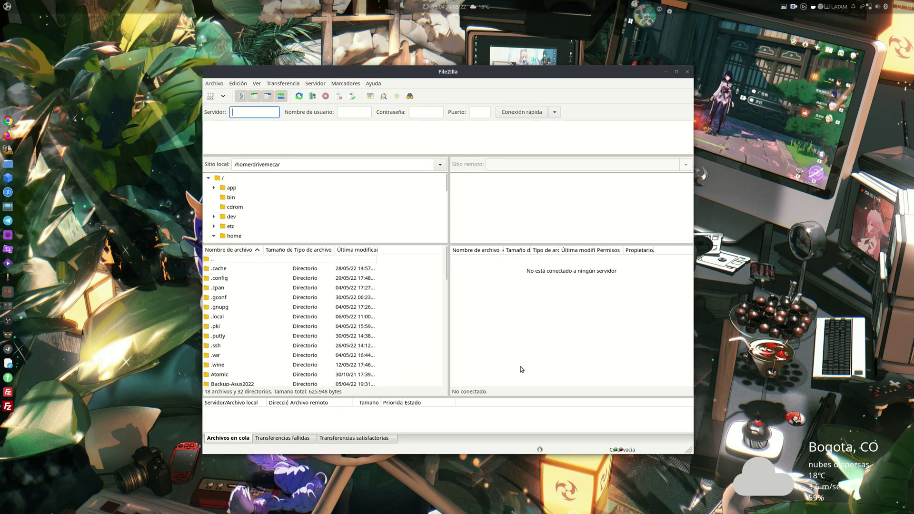
left_click_drag(689, 452, 722, 450)
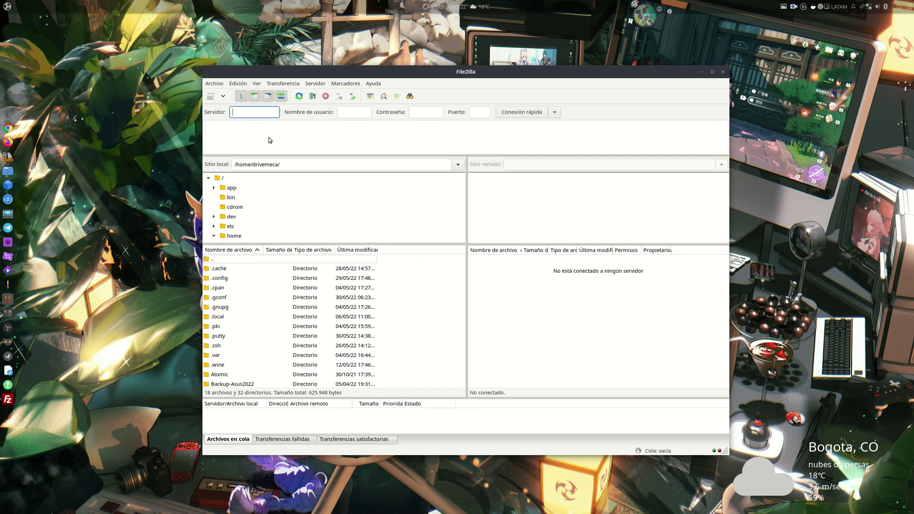
- Connect to server 192.168.1.40 on port 22 with the account's username and password, and accept the unknown host key
type("192.168.1.40")
key("Tab")
type("drivemeca")
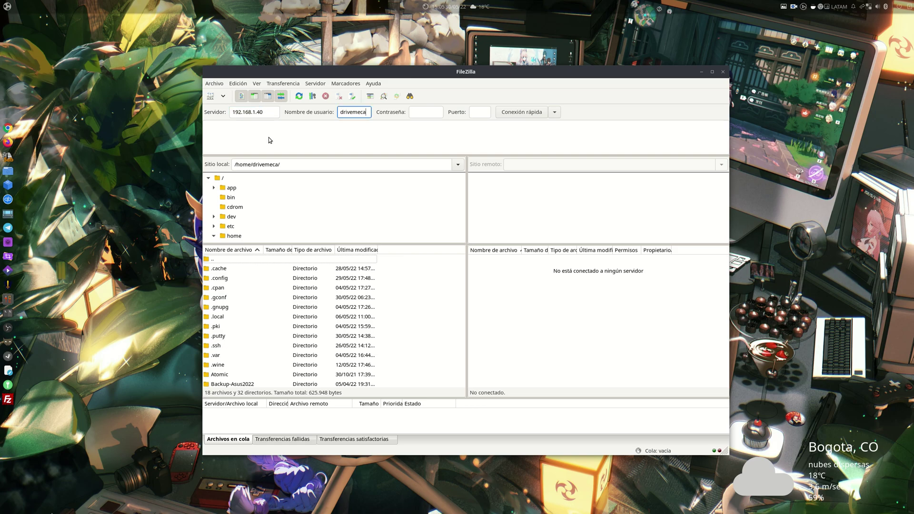
key("Tab")
type("******")
key("Tab")
type("22")
key("Return")
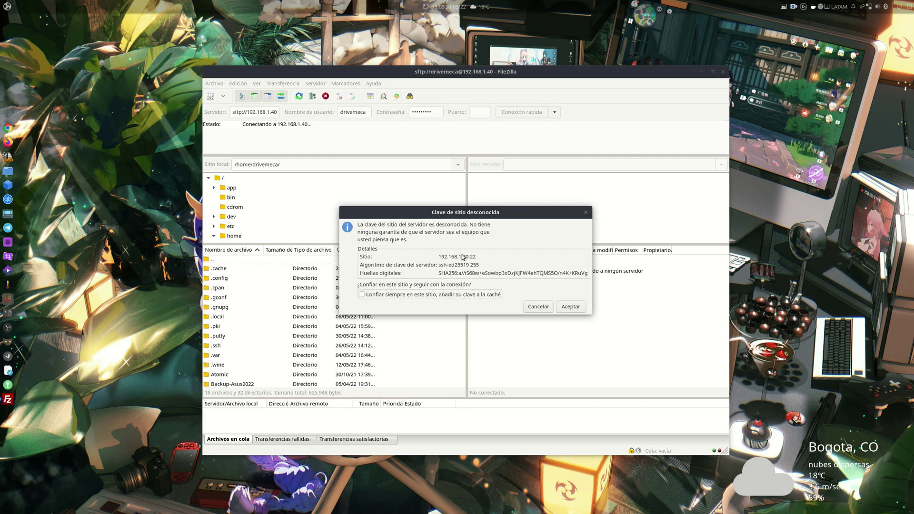
left_click(570, 307)
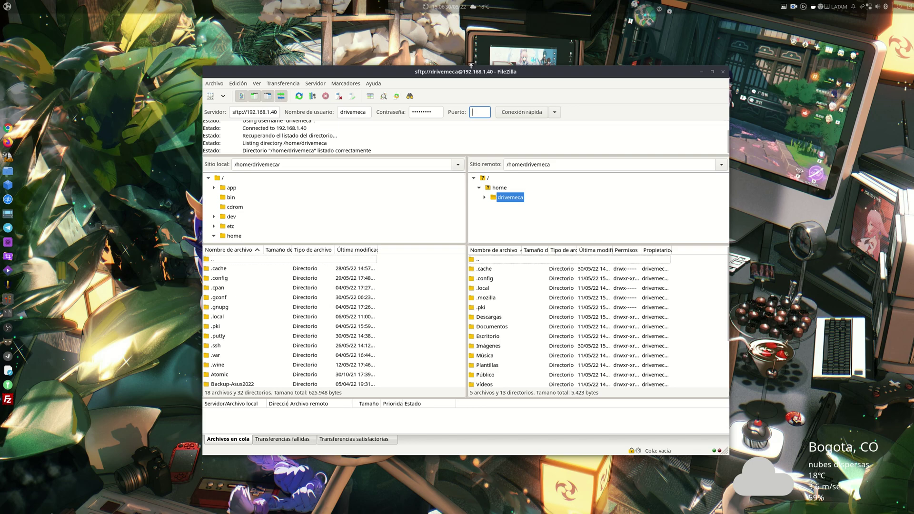
- Maximize the FileZilla window and enlarge the message log and both the local and remote directory tree panes
double_click(498, 72)
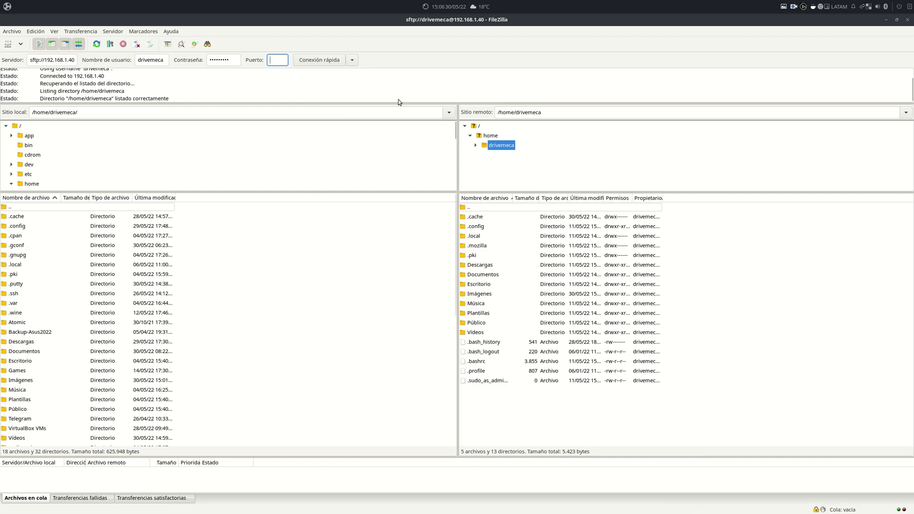
left_click_drag(462, 102, 459, 123)
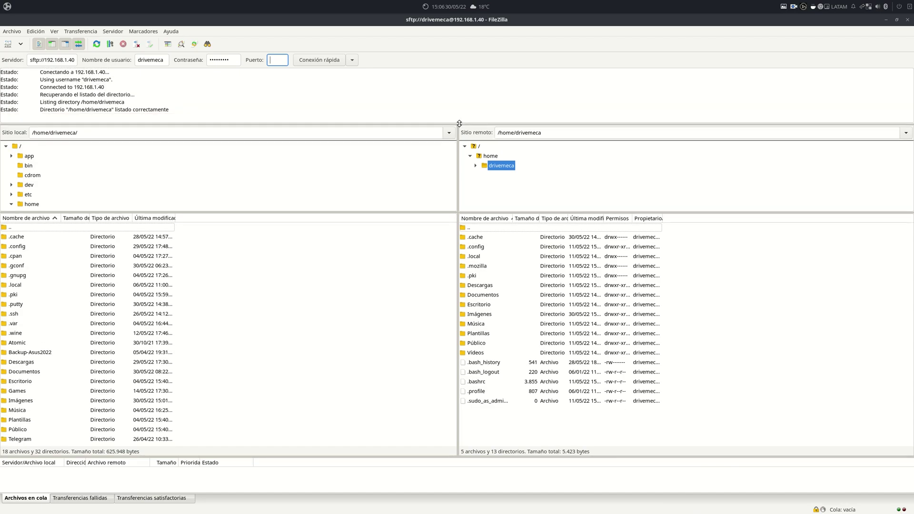
left_click_drag(393, 213, 398, 225)
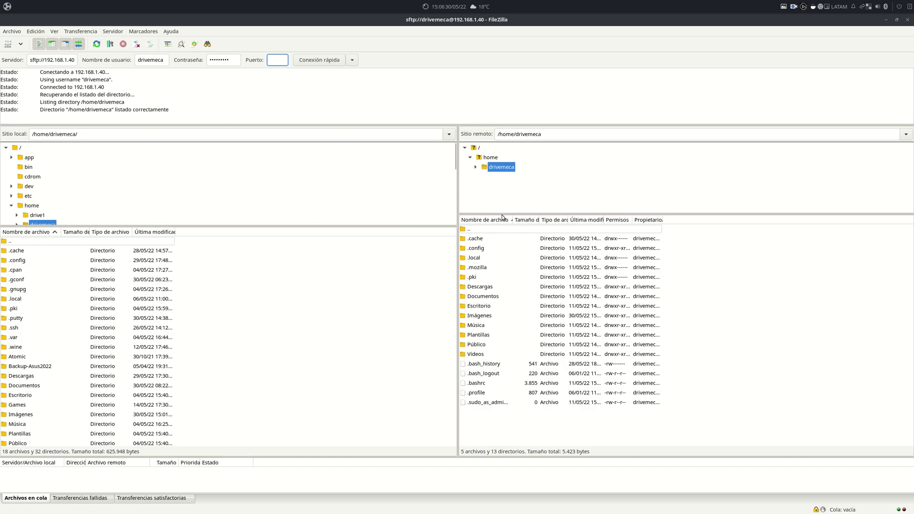
left_click_drag(503, 213, 502, 226)
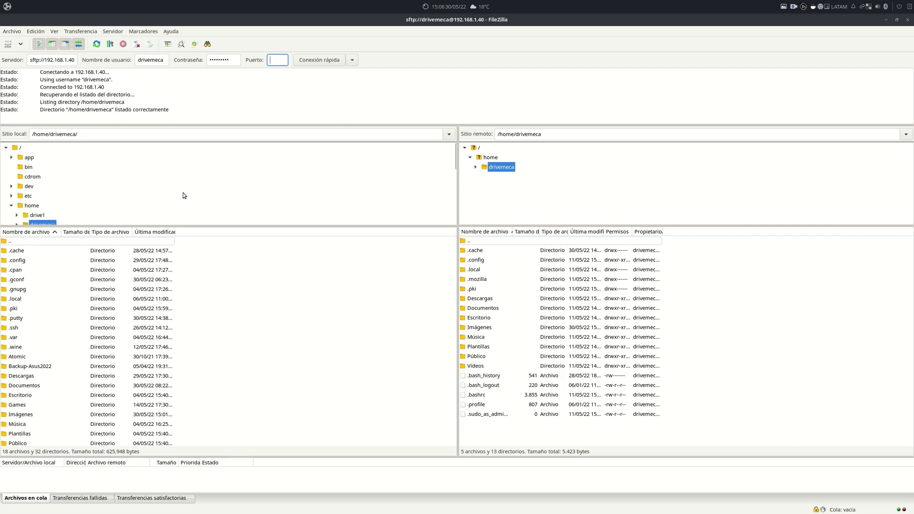
- Look through the local directory tree around the home folder
scroll(177, 194, "down", 4)
scroll(122, 211, "up", 4)
scroll(122, 210, "down", 1)
scroll(122, 210, "down", 1)
scroll(123, 210, "down", 3)
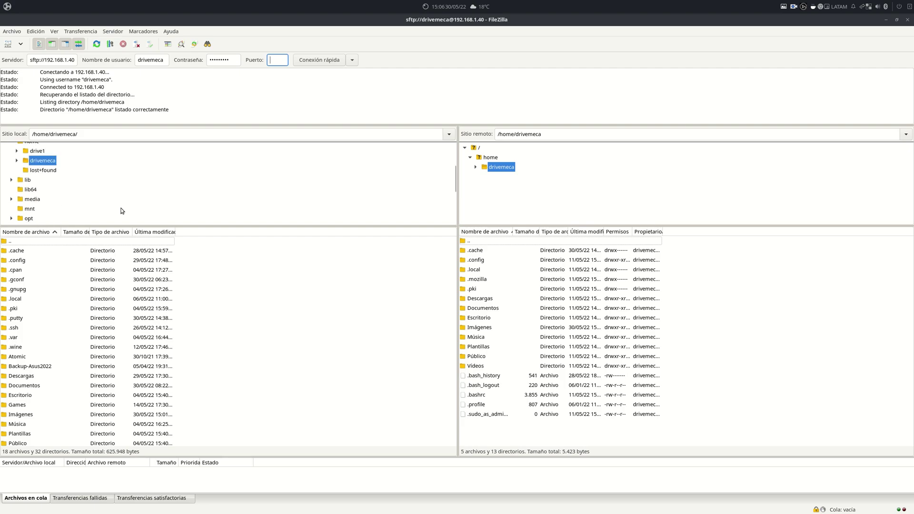
scroll(122, 210, "up", 5)
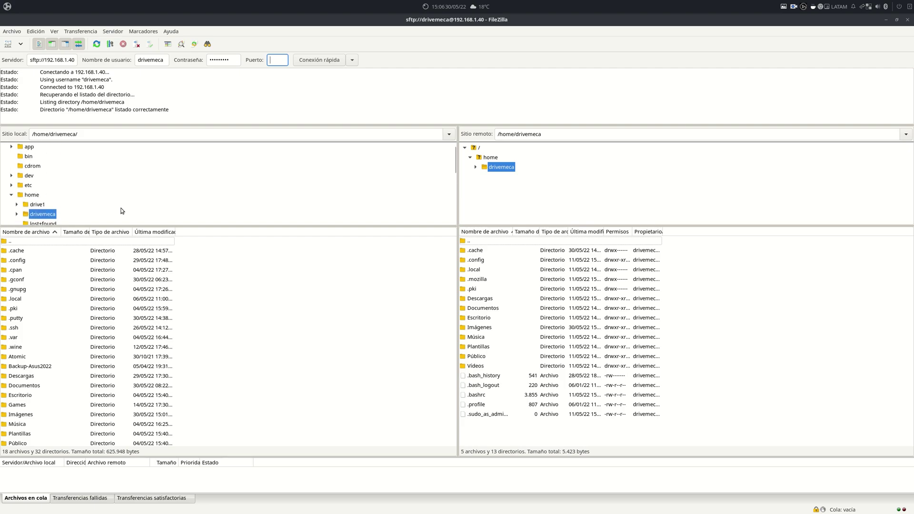
scroll(123, 211, "down", 2)
scroll(122, 210, "up", 1)
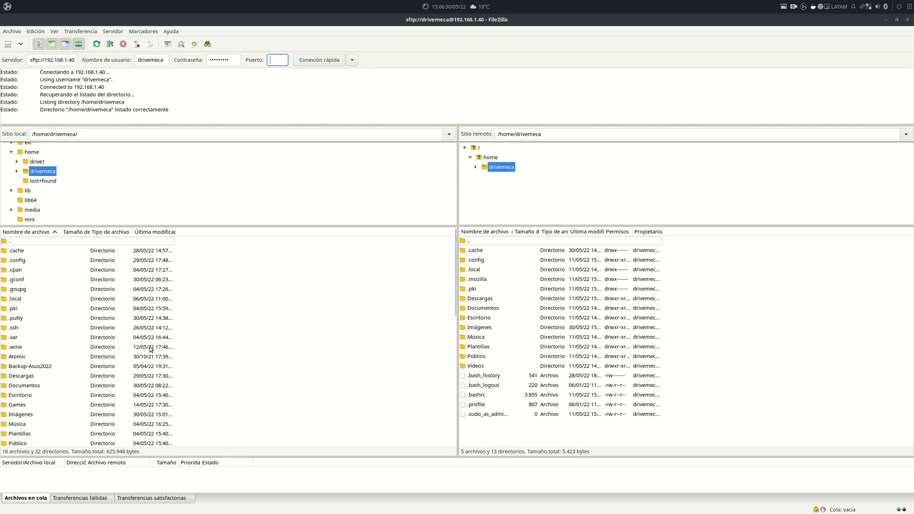
- Open the Música folder on both the local and remote sites and upload the local Synaesthesia folder into the remote one
double_click(22, 425)
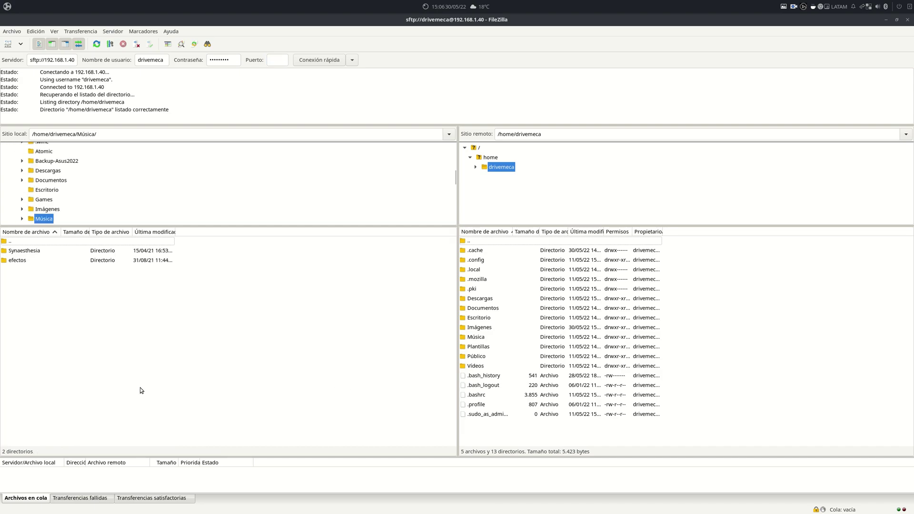
double_click(477, 338)
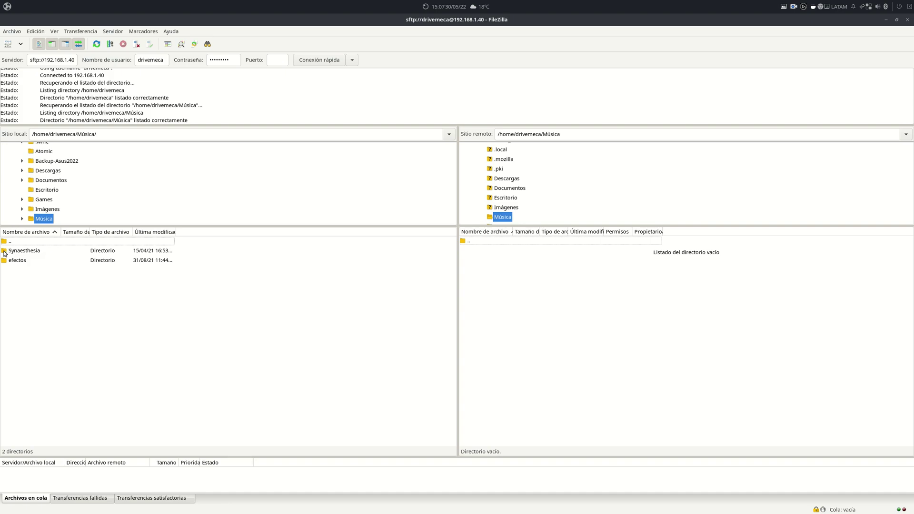
left_click_drag(4, 253, 571, 292)
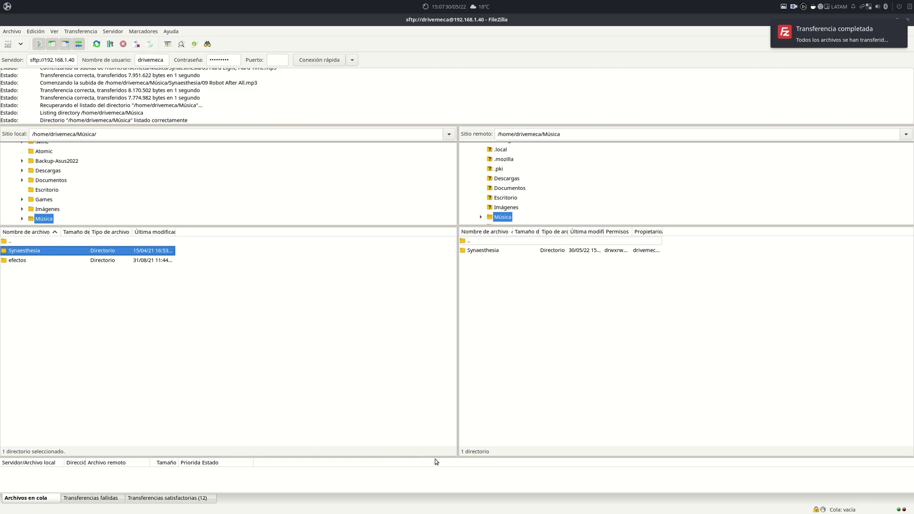
- Enlarge the transfer queue pane and review the lists of failed and successful transfers
left_click_drag(436, 457, 437, 426)
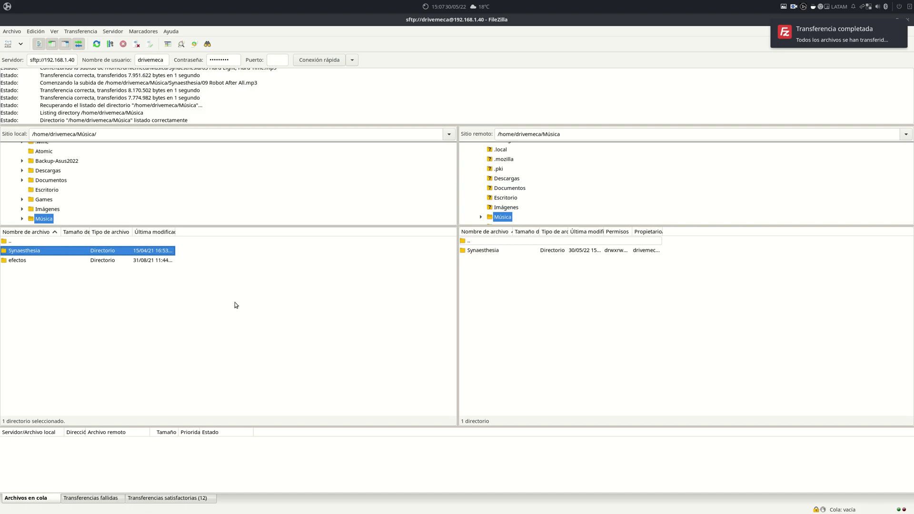
left_click(97, 498)
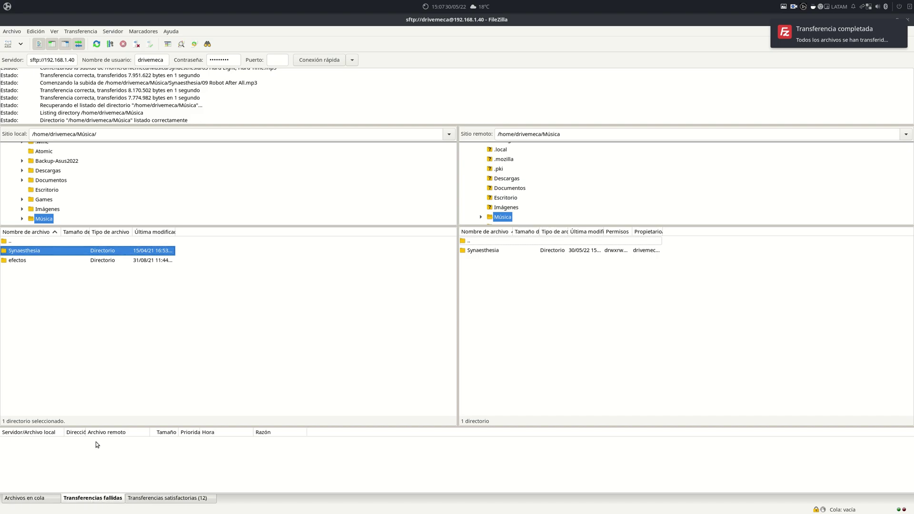
left_click(175, 500)
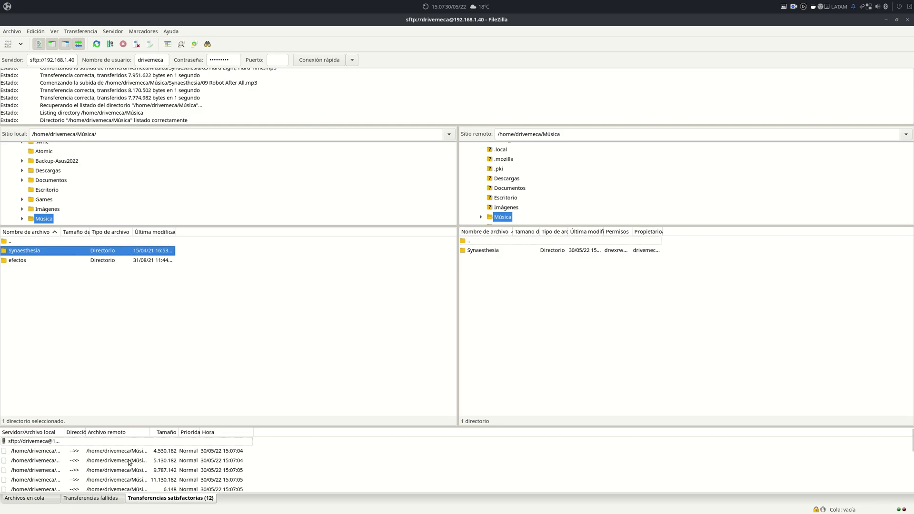
scroll(340, 469, "down", 3)
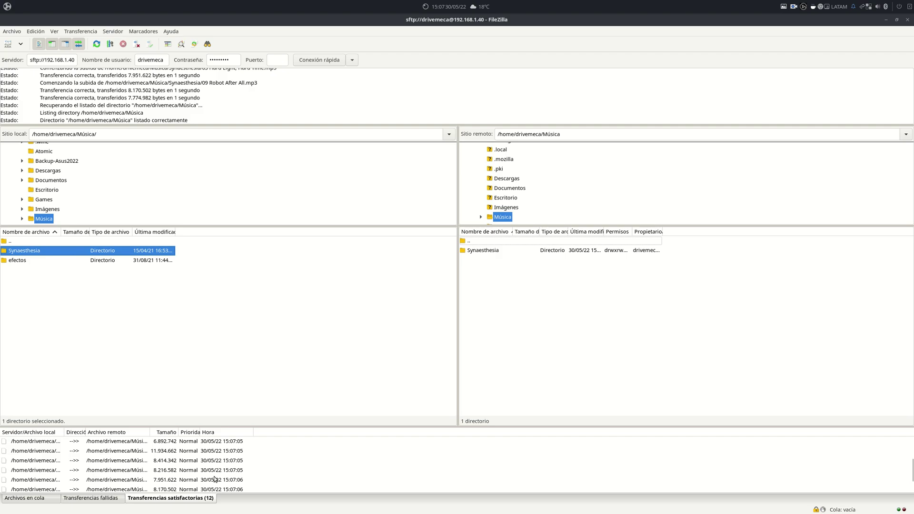
scroll(94, 472, "up", 3)
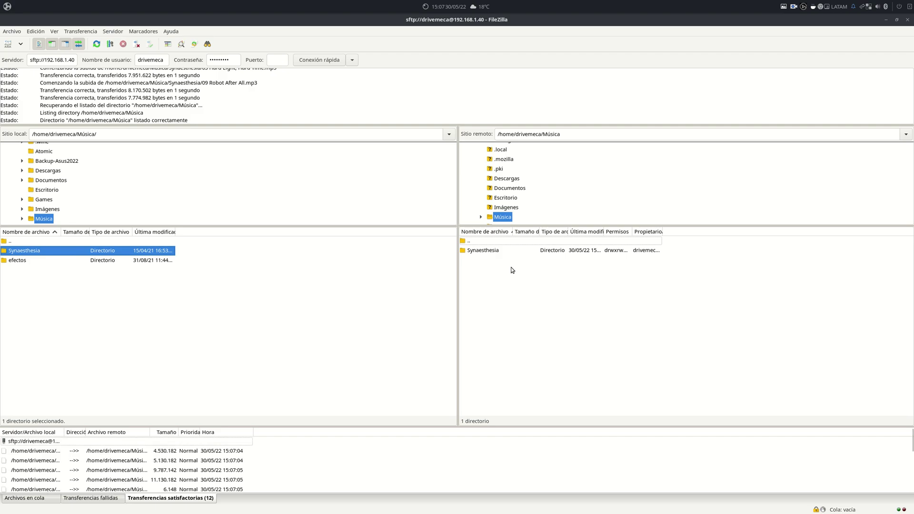
- Open the Synaesthesia folder on both the remote and local sites to compare their files
left_click(478, 250)
double_click(477, 250)
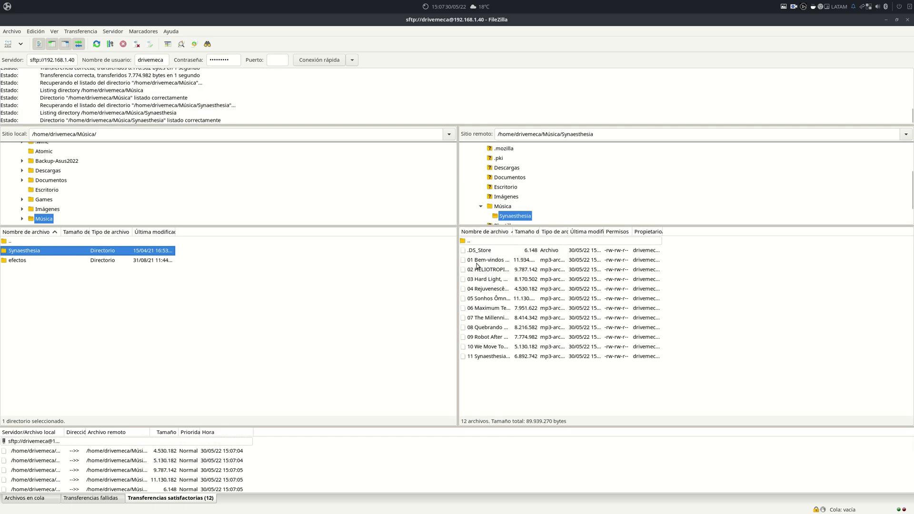
double_click(20, 252)
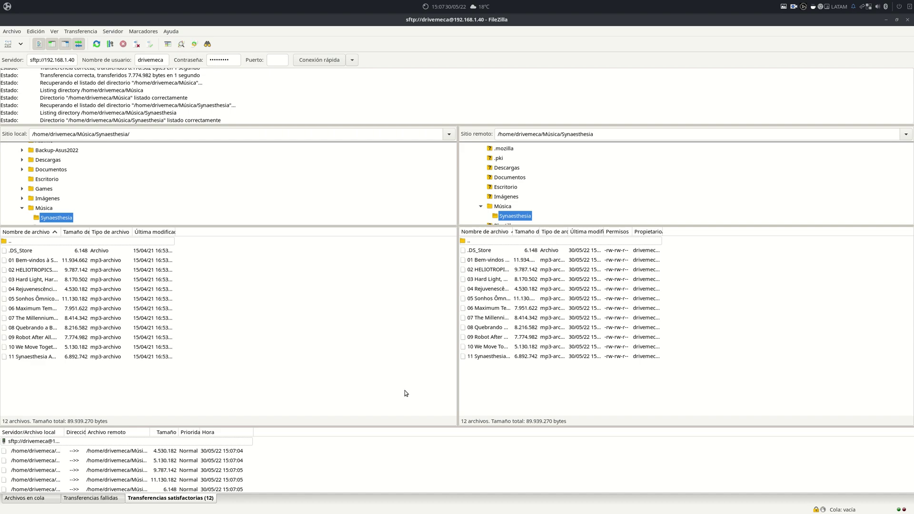
- Examine the actions available for the remote mp3 file starting with "08 Quebrando" without applying any
left_click(493, 329)
right_click(494, 329)
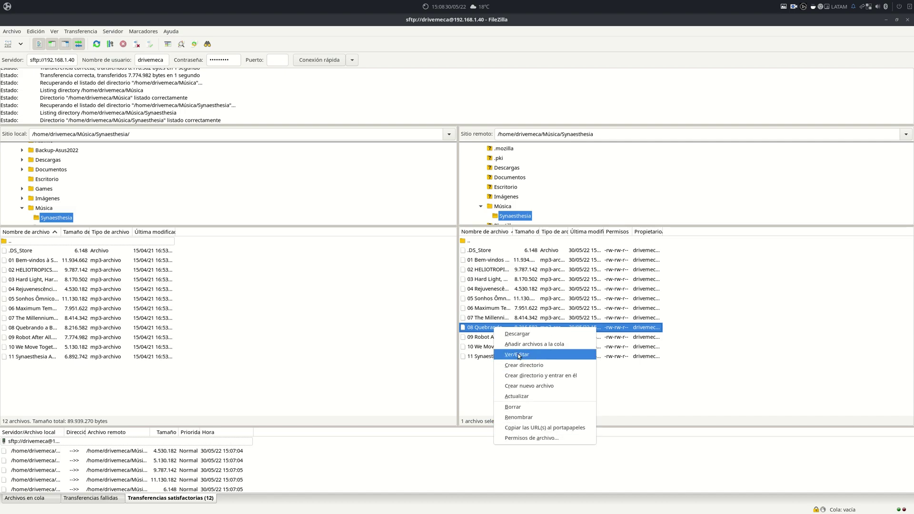
left_click(704, 333)
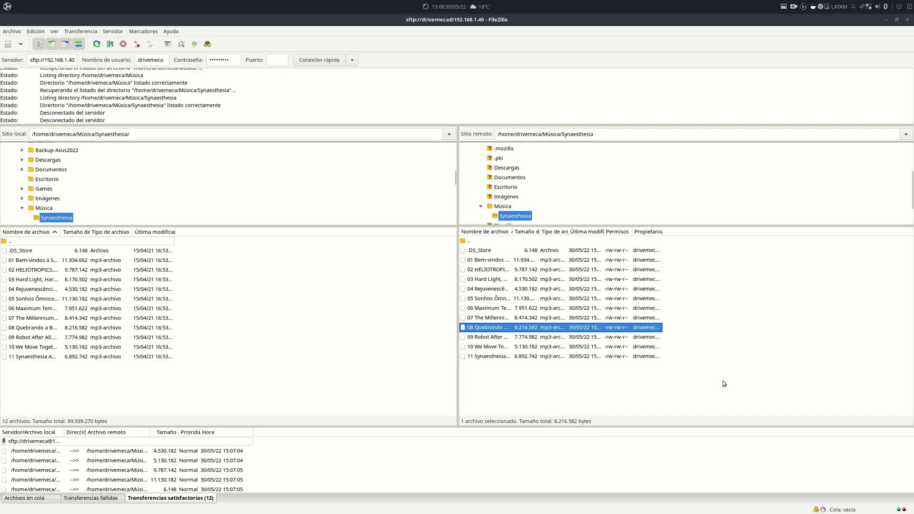
- Return the remote site to its parent folder Música and minimize the FileZilla window
left_click(590, 369)
double_click(471, 241)
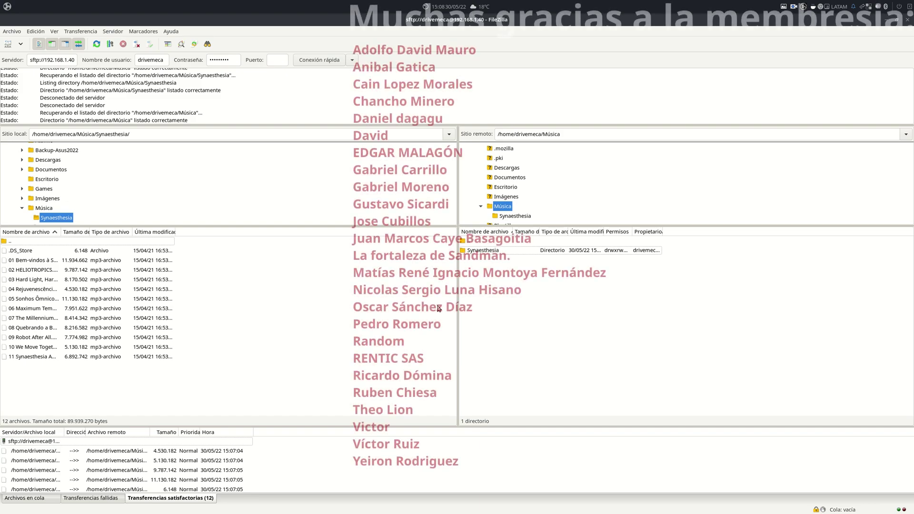
left_click(884, 24)
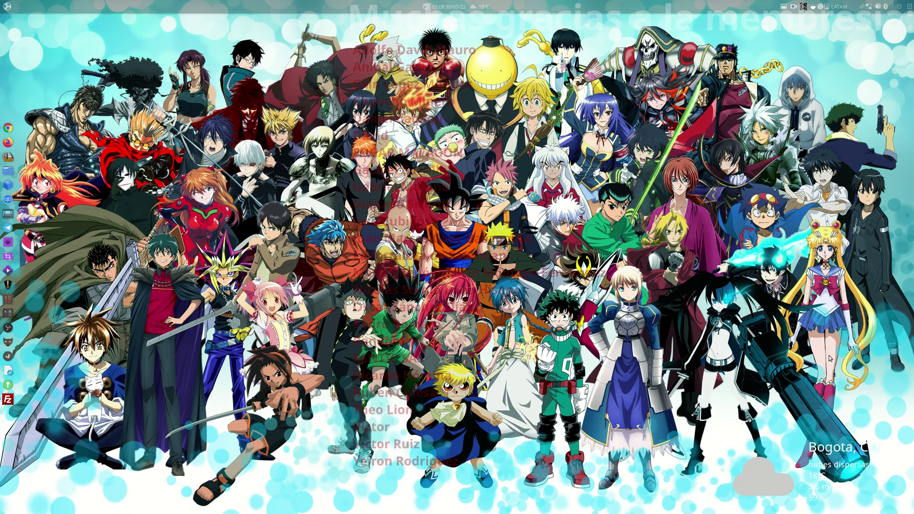